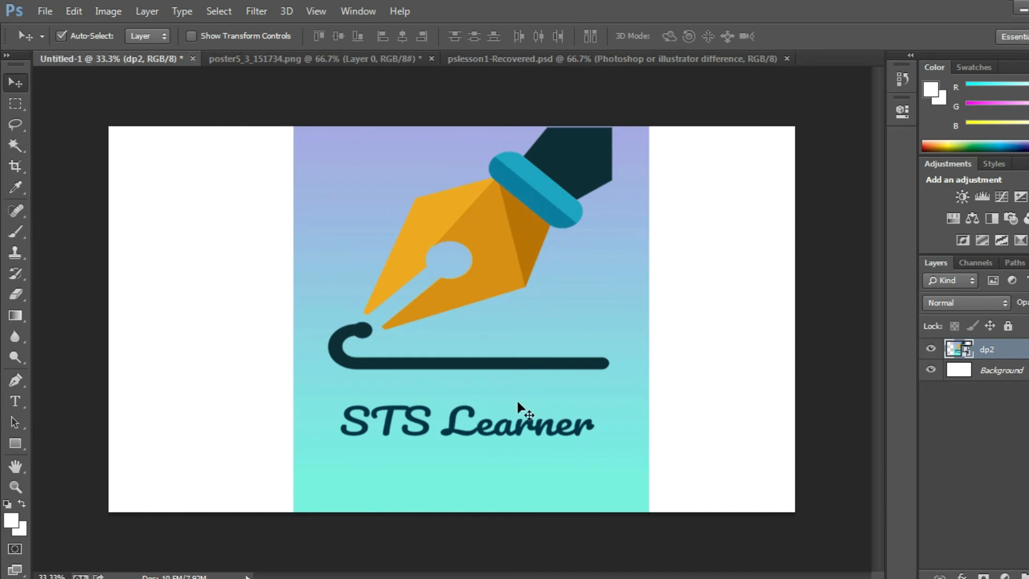
- Reposition the dp2 gradient image on the canvas, leaving a wider white area to its left than to its right
drag(402, 181, 348, 185)
drag(392, 231, 444, 240)
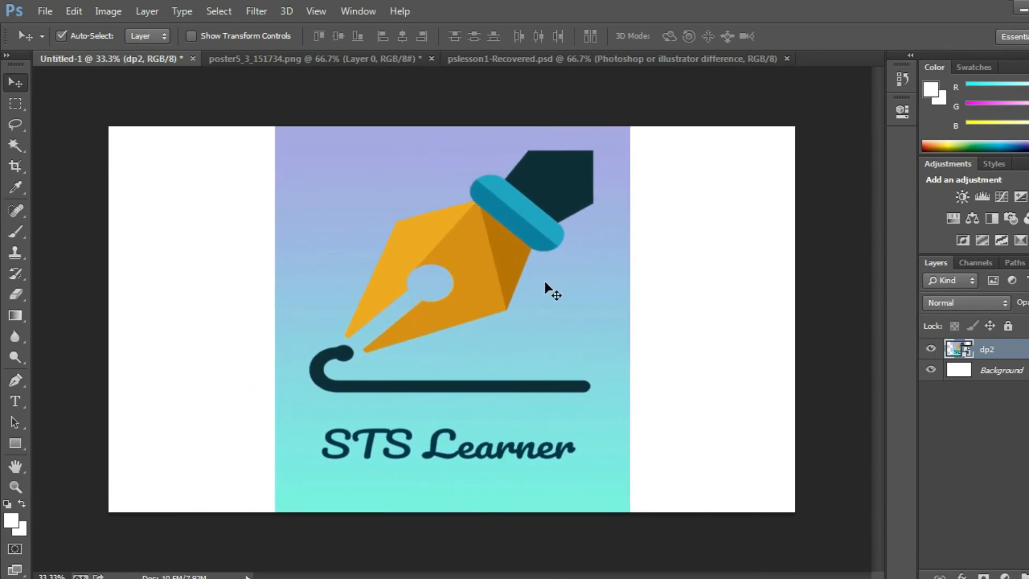
drag(384, 176, 426, 170)
- Copy the transparent pen logo from poster5_3_151734.png into Untitled-1, placing it on the white area left of the gradient image
click(278, 65)
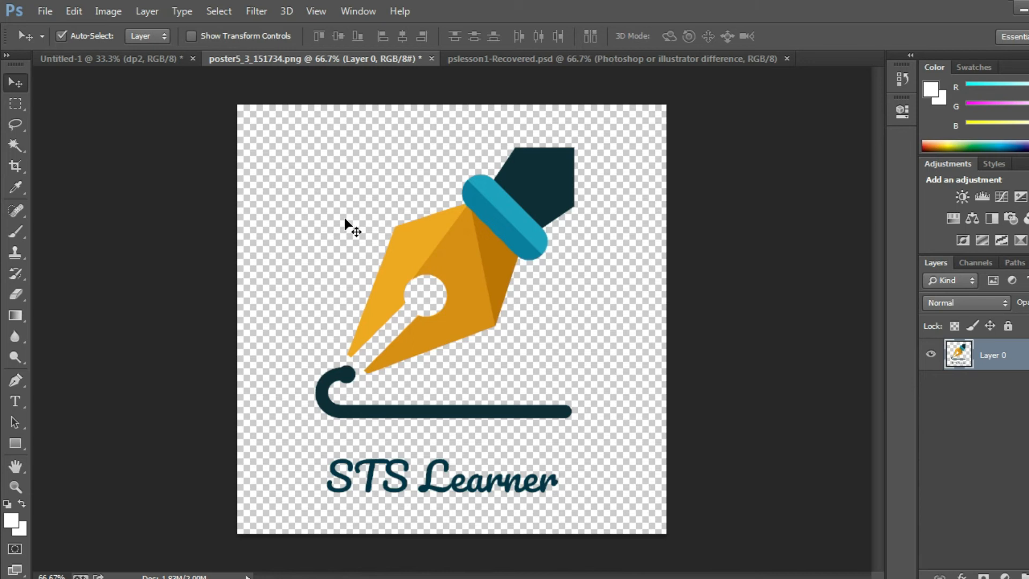
drag(480, 239, 461, 265)
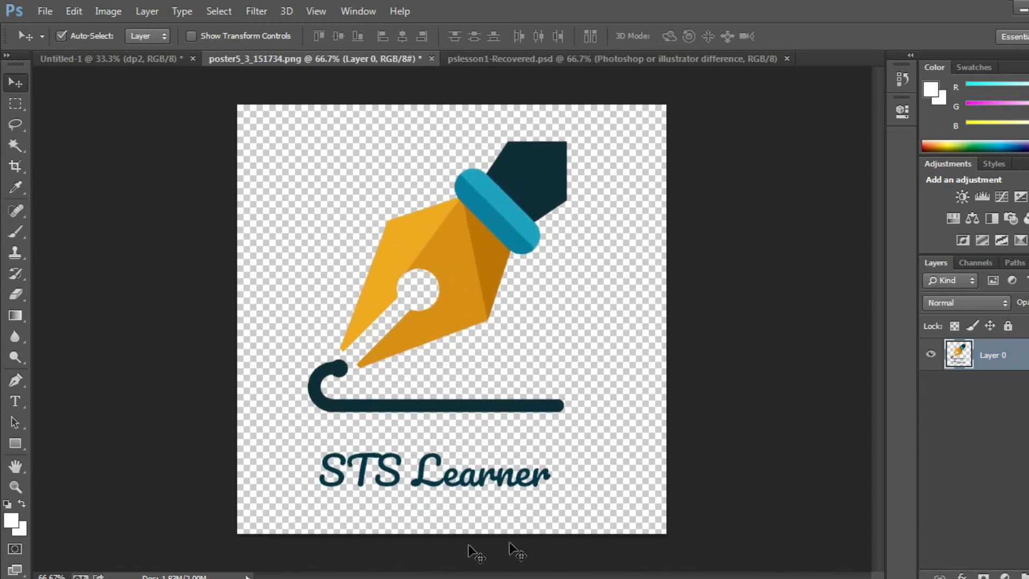
drag(450, 259, 215, 216)
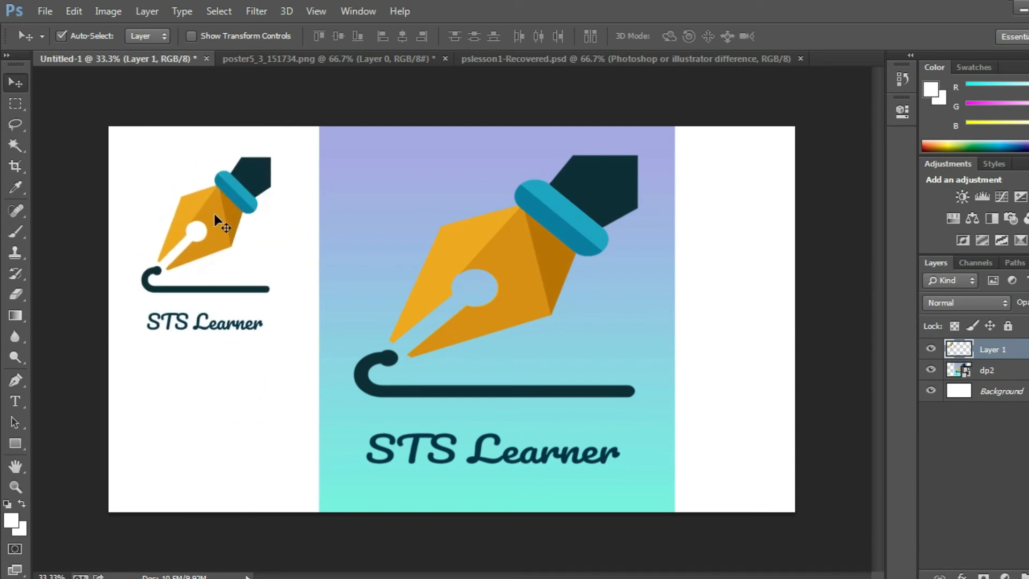
- Move the transparent logo over the gradient image, then back to the upper-left white area of the canvas
drag(215, 223, 583, 334)
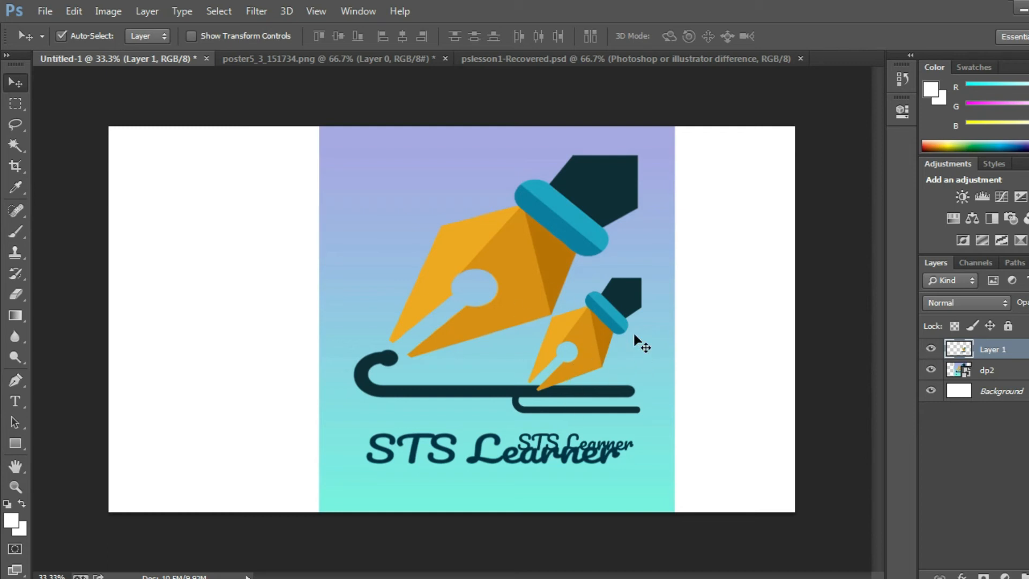
drag(563, 317, 230, 185)
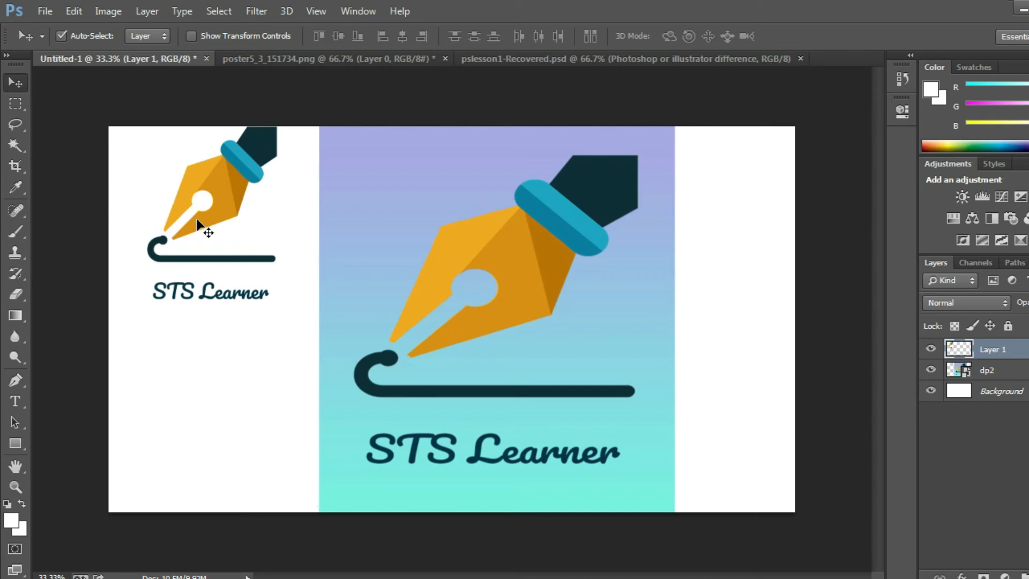
drag(230, 182, 230, 159)
- Shift the dp2 gradient image up and slightly left so it sits against the small logo
click(507, 276)
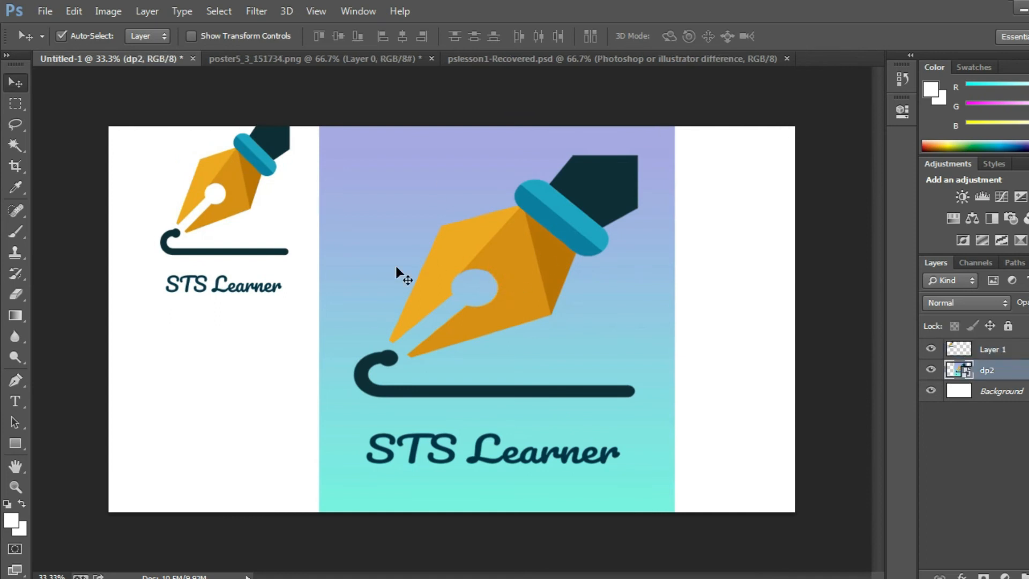
drag(522, 266, 476, 233)
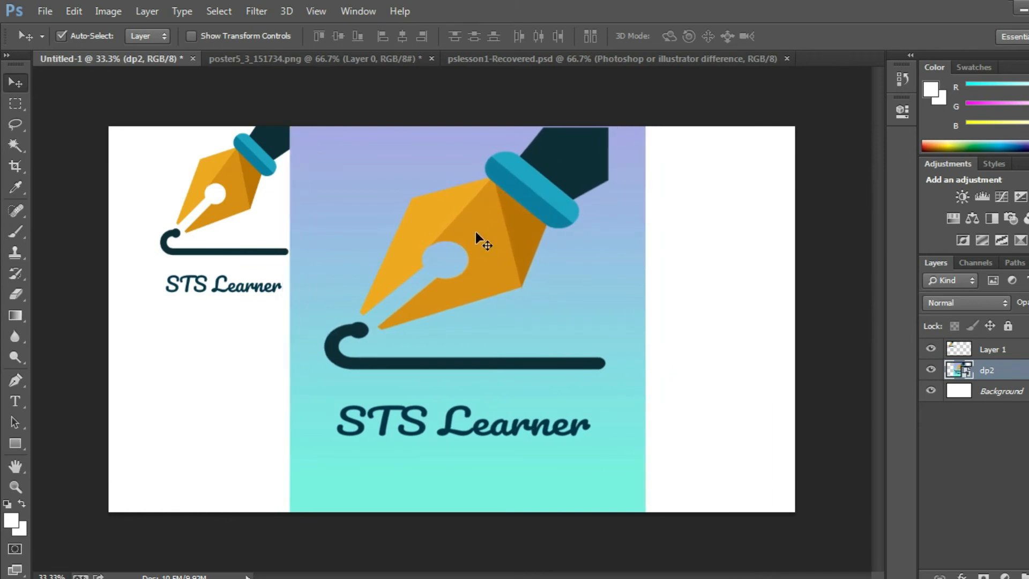
mouse_move(485, 248)
mouse_down()
mouse_move(472, 236)
mouse_move(499, 252)
mouse_up()
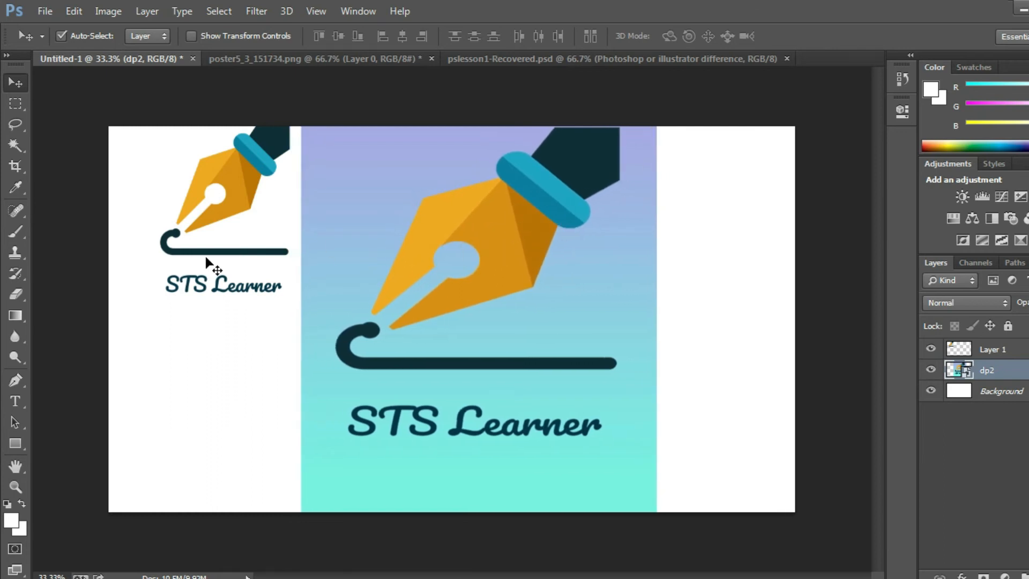
- Move the transparent logo down to the vertical middle of the white area left of the gradient image
click(241, 186)
drag(243, 196, 203, 263)
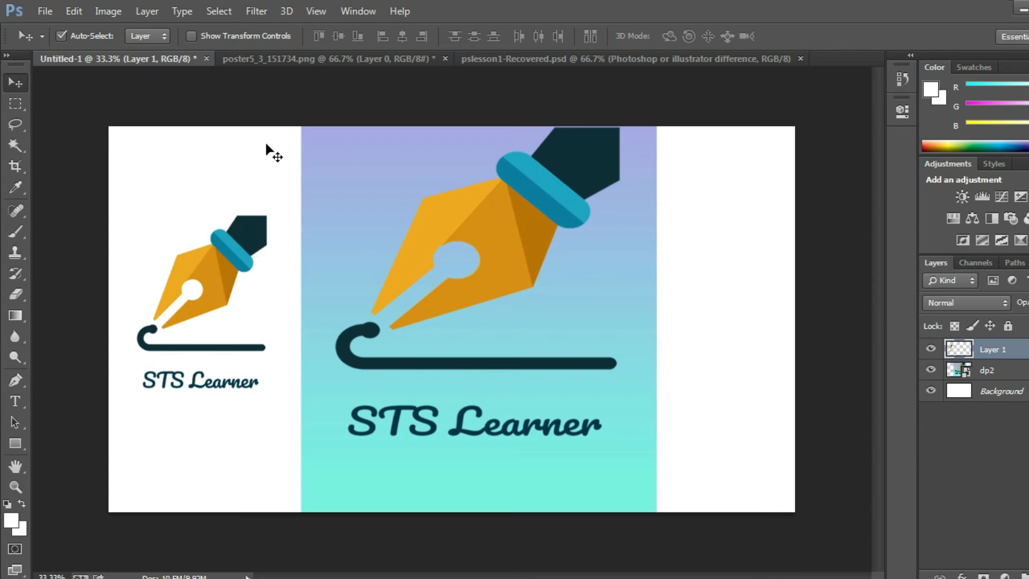
click(453, 276)
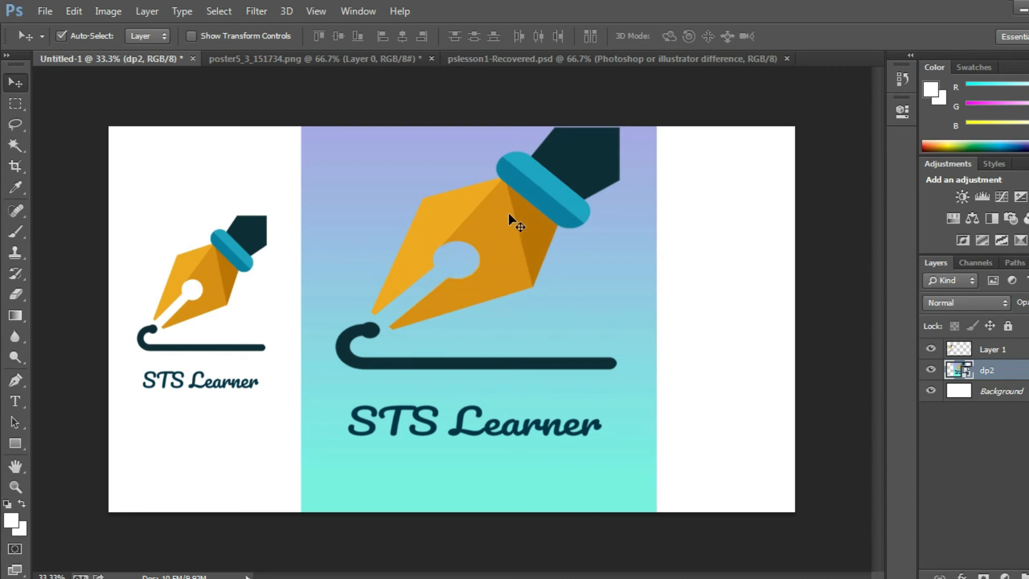
mouse_move(213, 274)
mouse_down()
mouse_move(276, 234)
mouse_move(234, 201)
mouse_move(220, 257)
mouse_move(228, 252)
mouse_move(214, 246)
mouse_move(218, 261)
mouse_up()
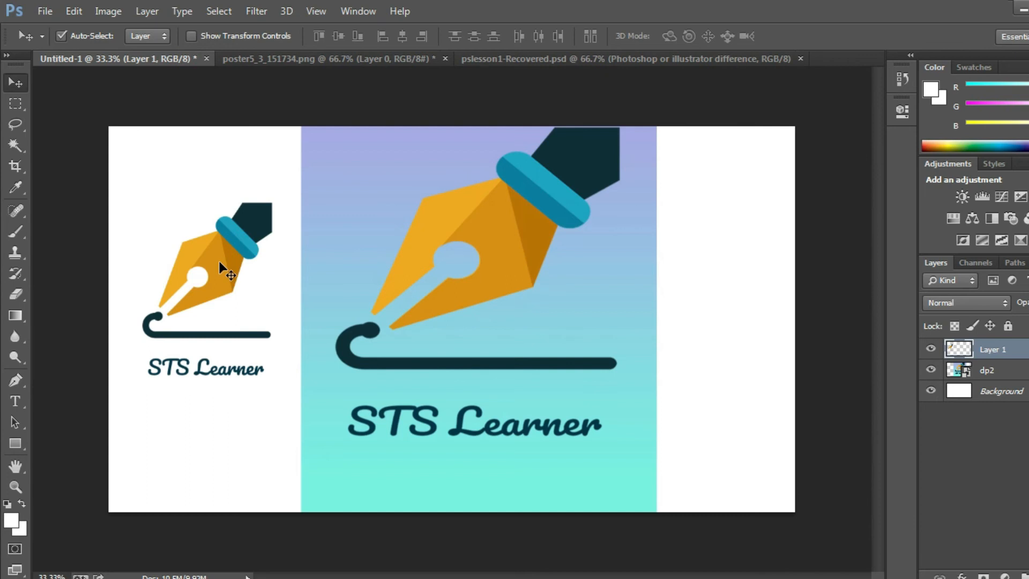
- Scale the transparent logo down to about 65.7% and apply the transformation
key(ctrl+t)
drag(272, 200, 266, 298)
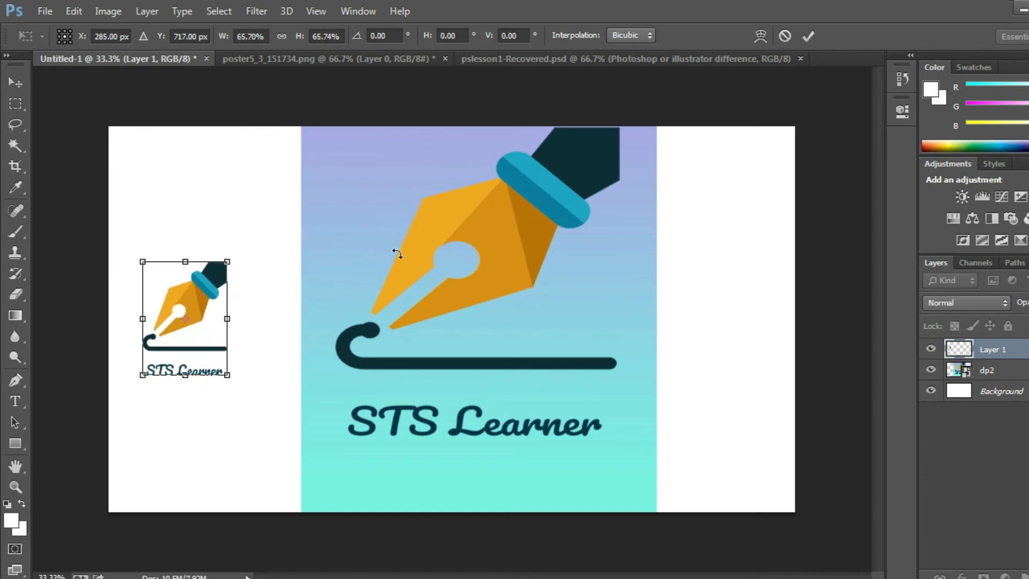
click(15, 81)
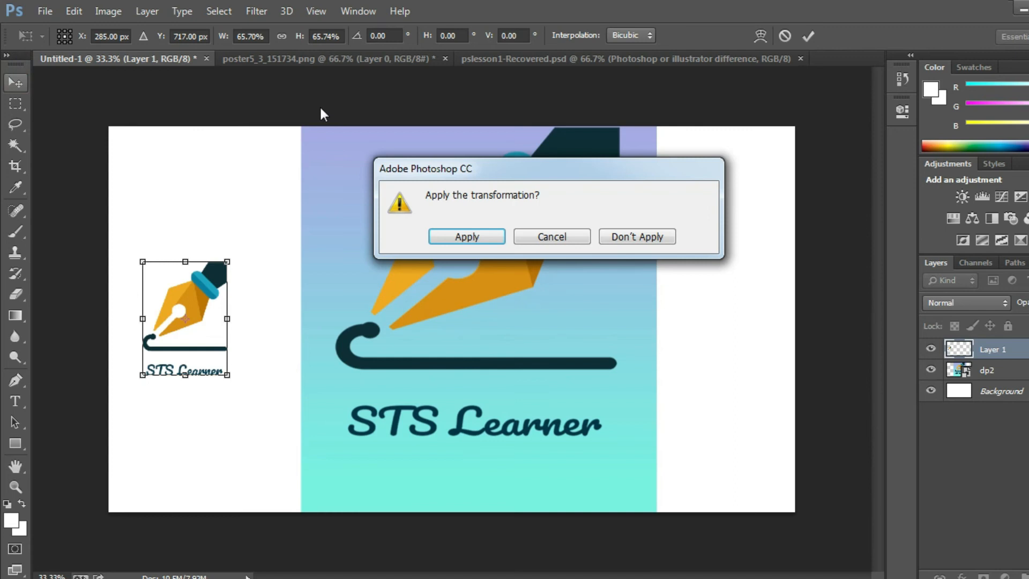
click(486, 244)
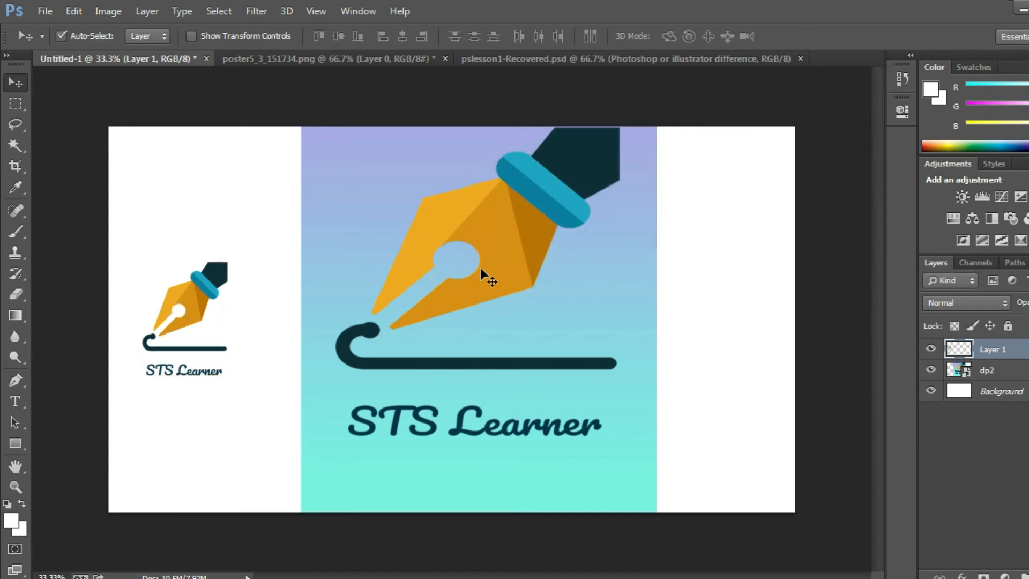
- Free-transform the dp2 image to 153.13% width and 181.50% height so it spans the canvas height
click(480, 268)
key(ctrl+t)
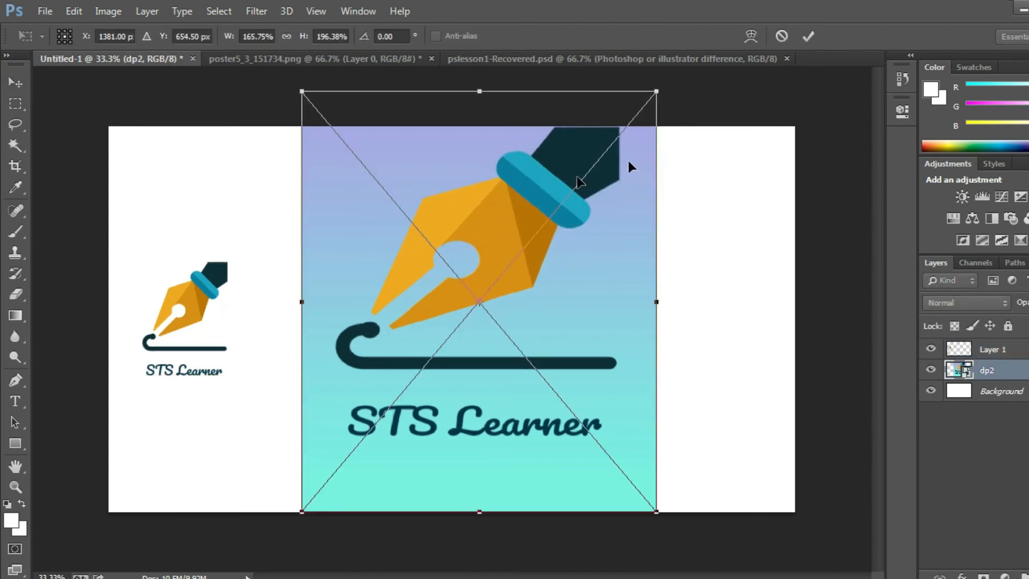
drag(657, 89, 529, 347)
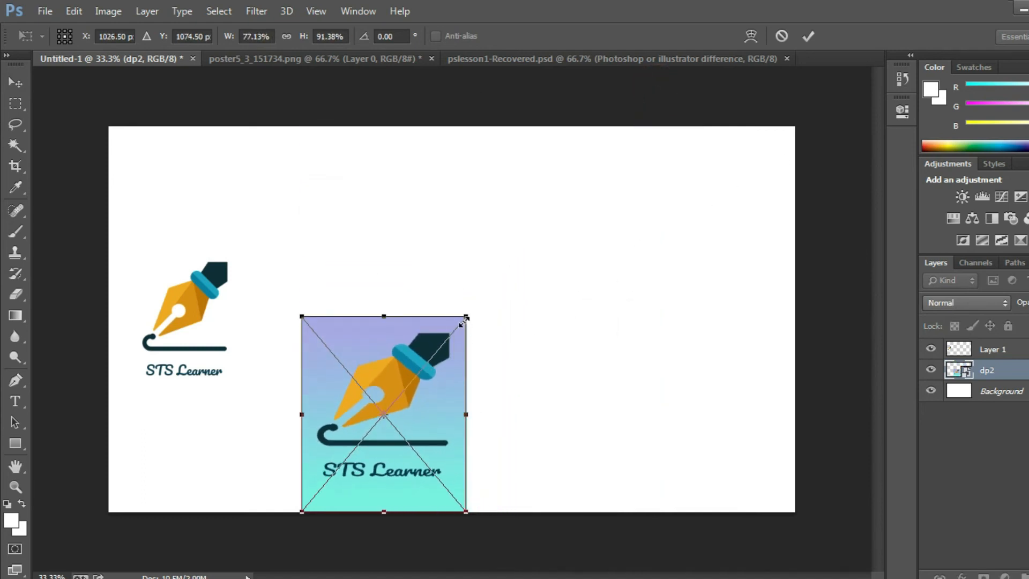
drag(466, 316, 606, 109)
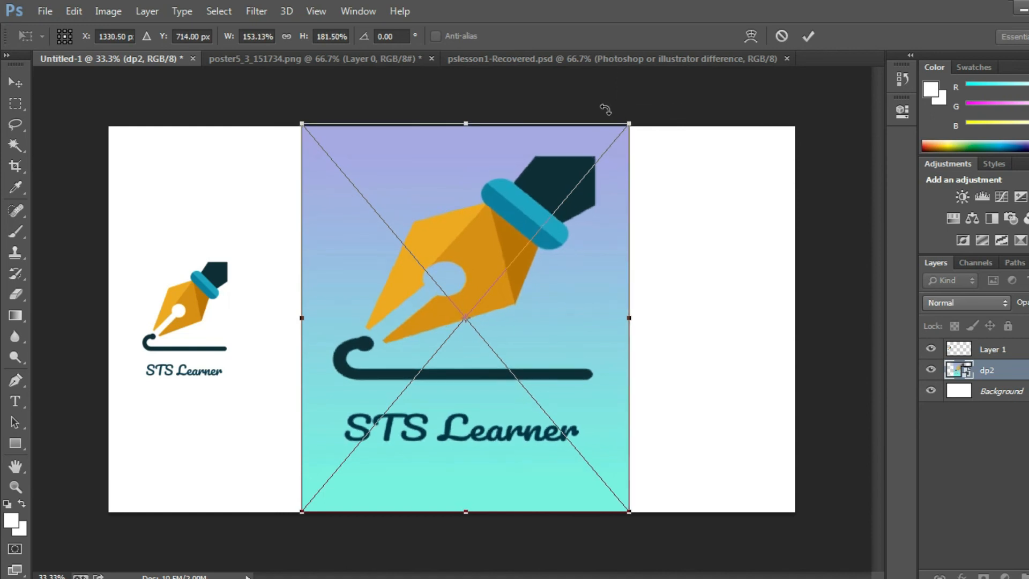
click(813, 33)
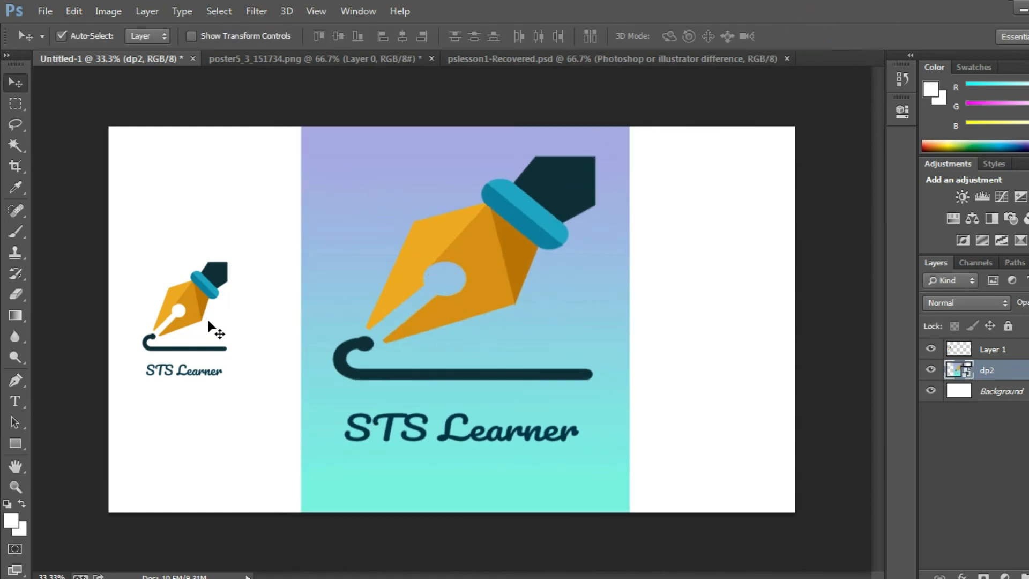
- Enlarge the transparent logo to about 178% and place it at the canvas's top edge, touching the gradient image
click(201, 304)
key(ctrl+t)
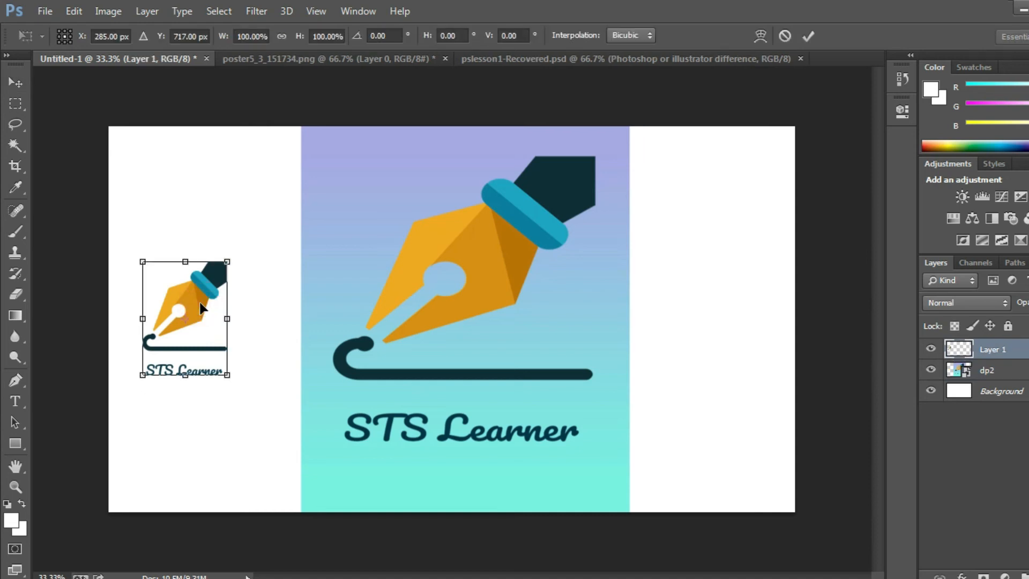
drag(228, 261, 229, 259)
drag(266, 187, 268, 160)
drag(270, 202, 278, 155)
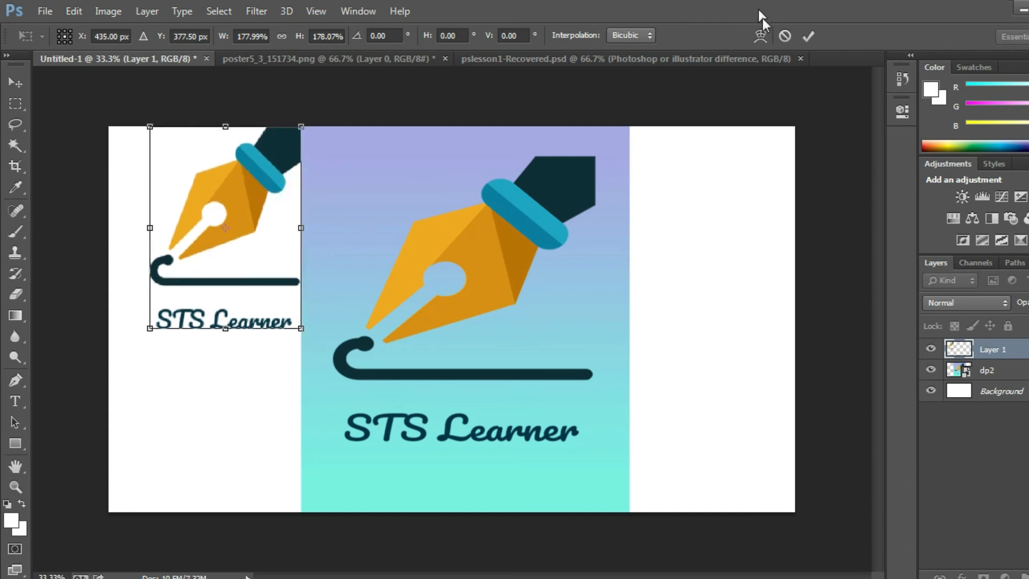
click(808, 36)
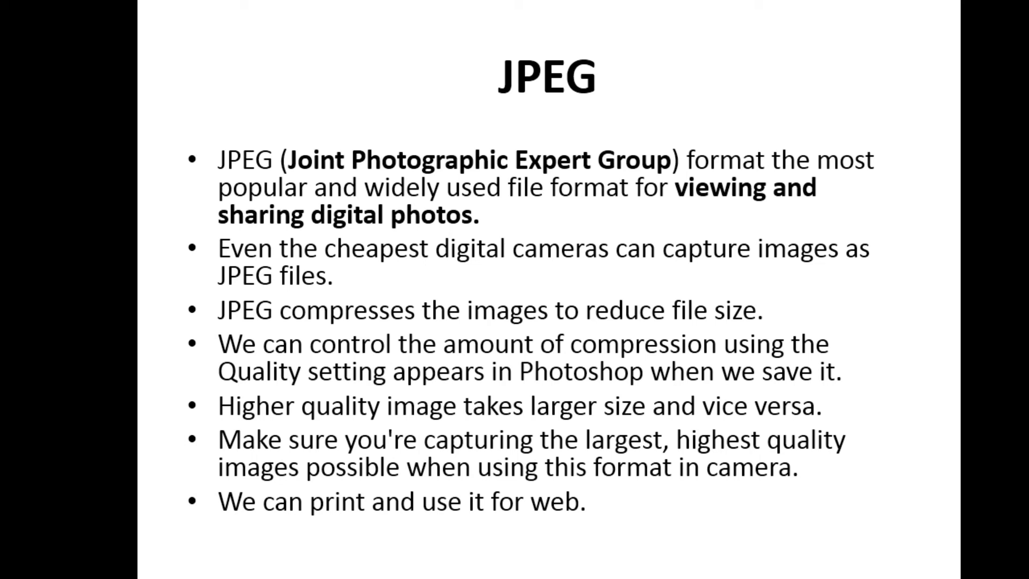
key(Right)
key(Left)
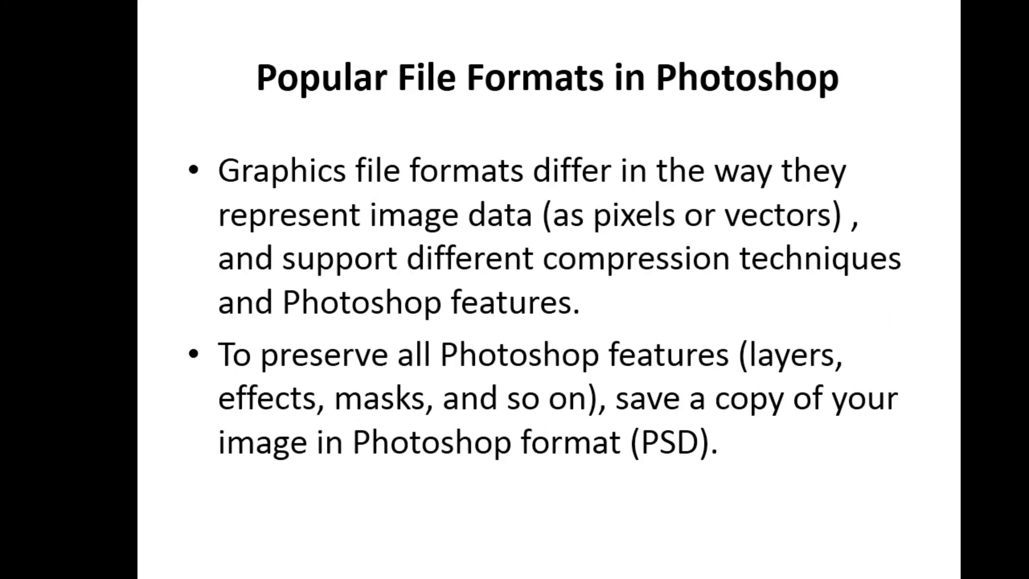
key(Left)
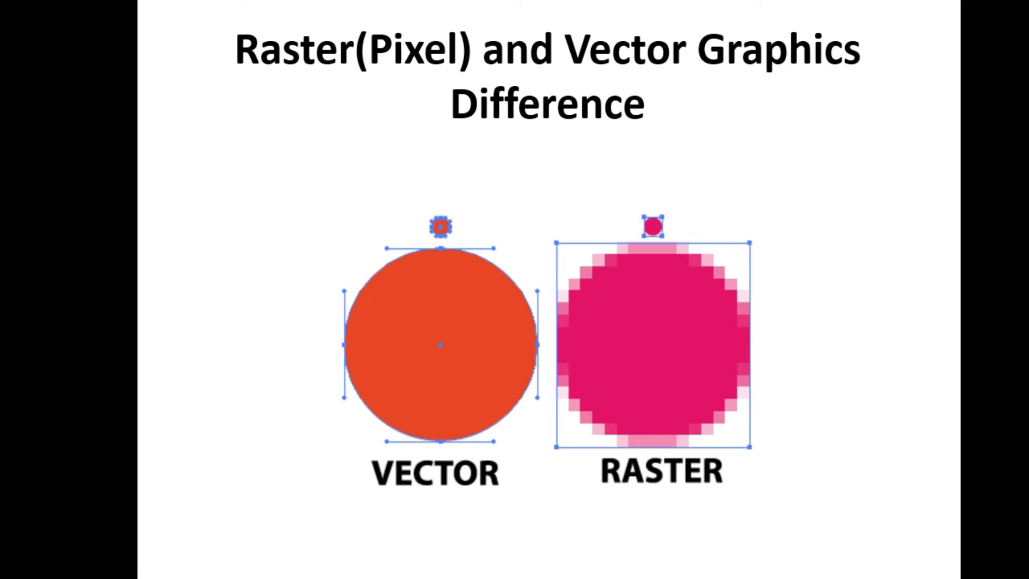
key(Right)
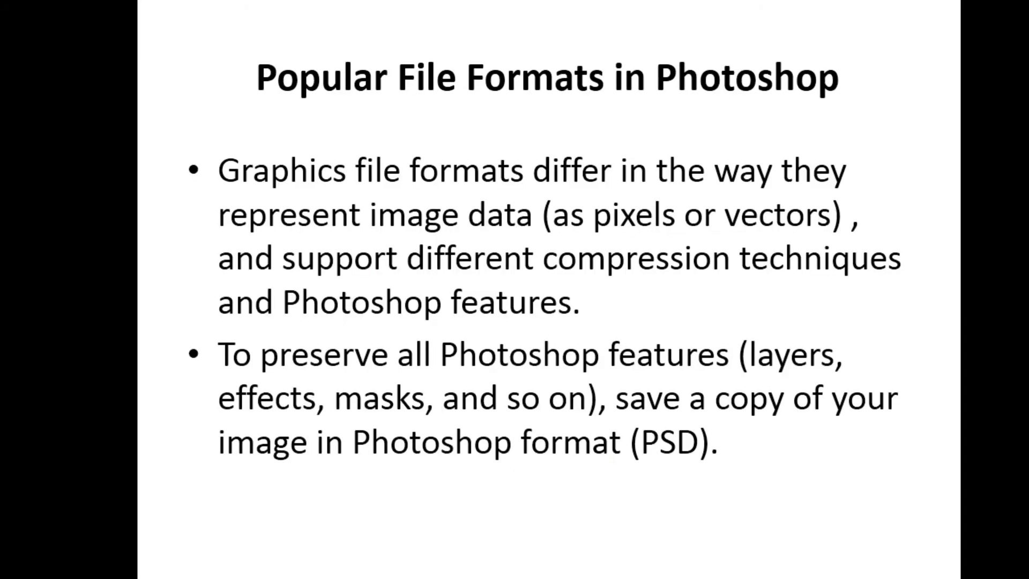